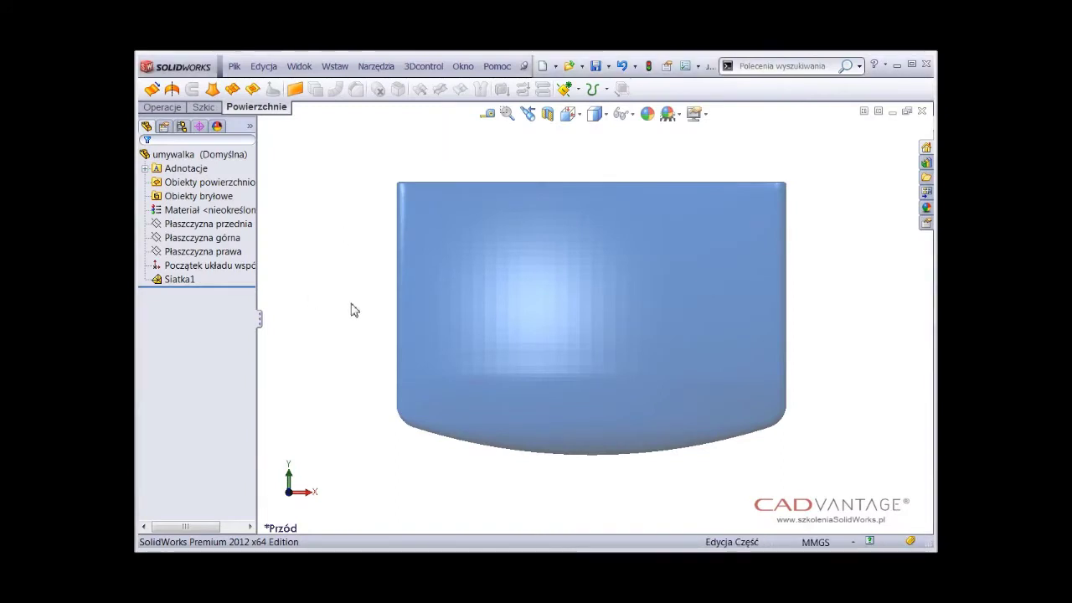
- Orbit the Siatka1 washbasin mesh to an angled view of the basin and rim
middle_drag(350, 307, 341, 298)
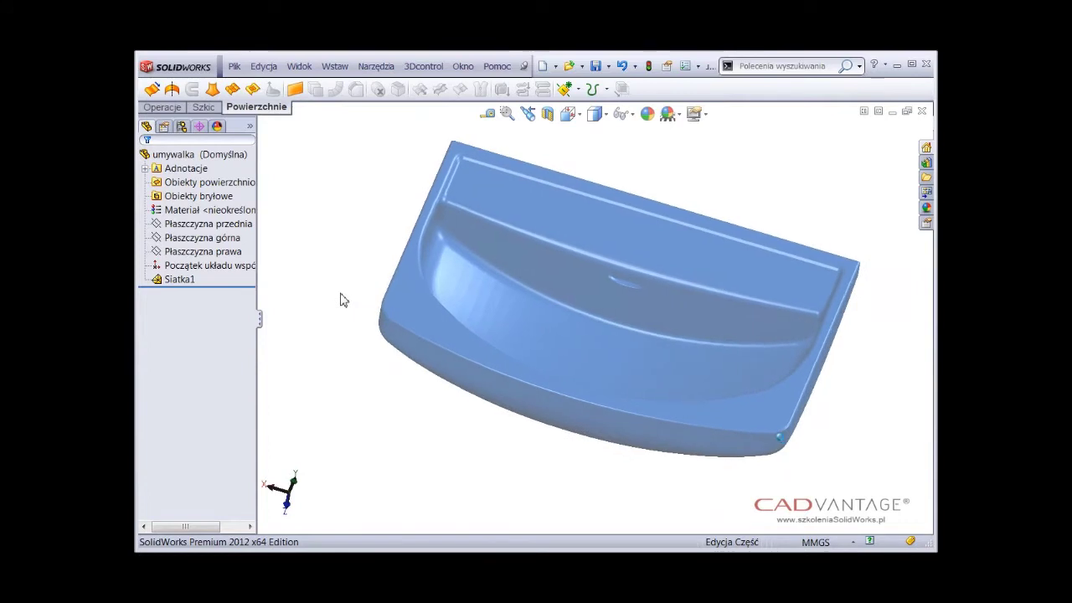
- Start Kreator powierzchni on Siatka1 with Automatyczne tworzenie and advance to the next page
right_click(182, 281)
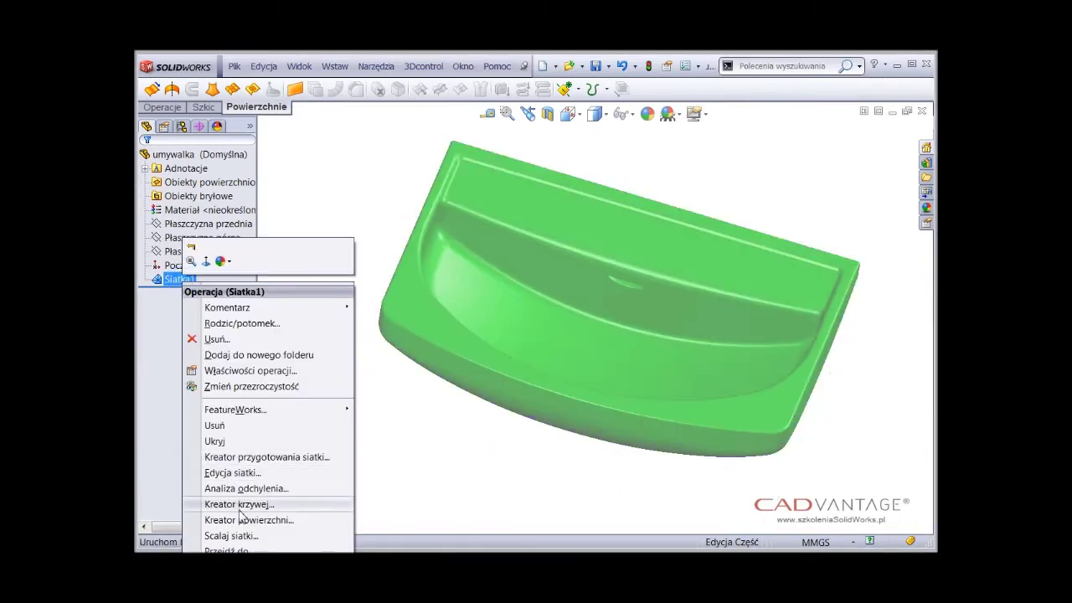
click(240, 520)
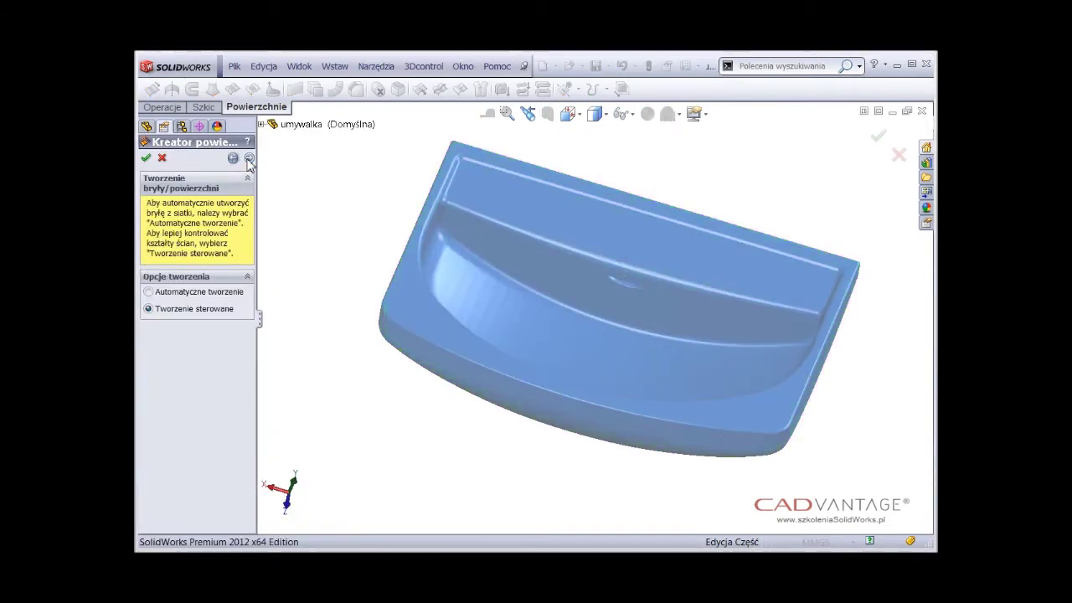
click(192, 293)
click(248, 157)
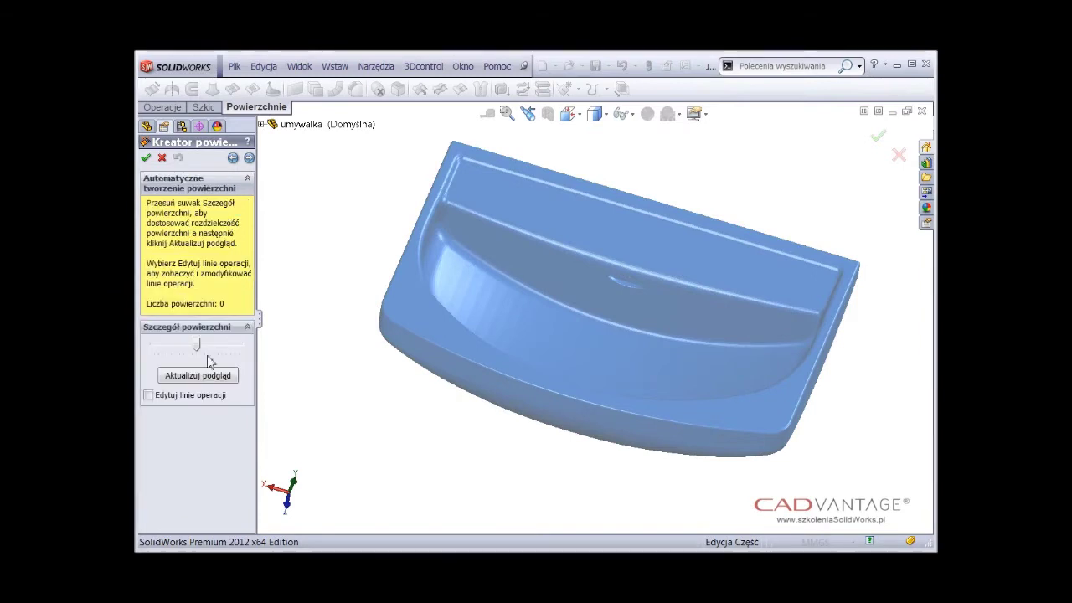
- Max out Szczegół powierzchni, enable Edytuj linie operacji, and collapse the help text
drag(198, 345, 336, 376)
click(150, 397)
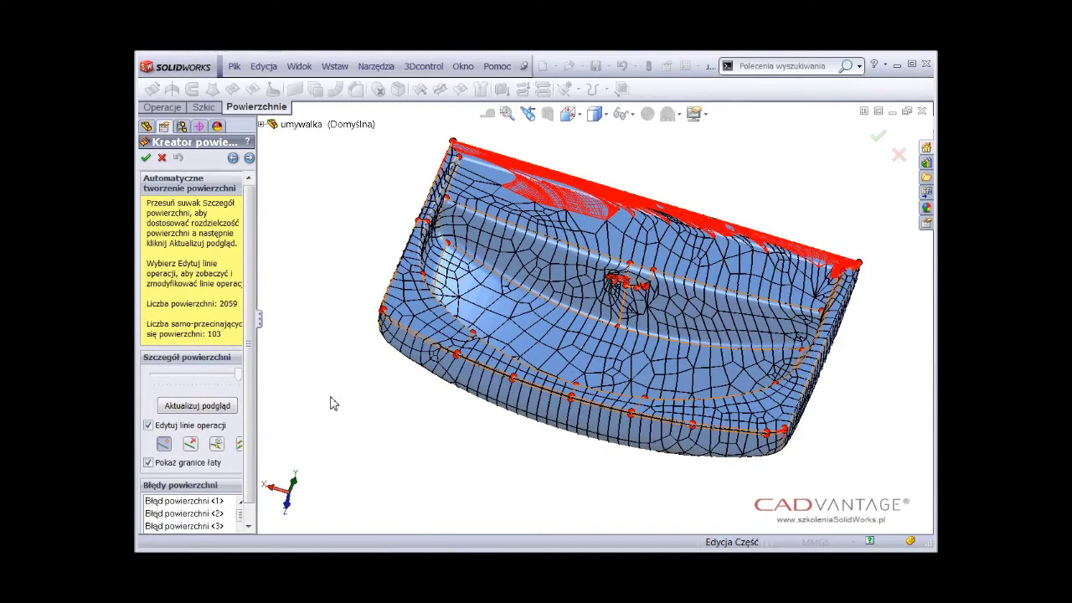
drag(258, 370, 284, 371)
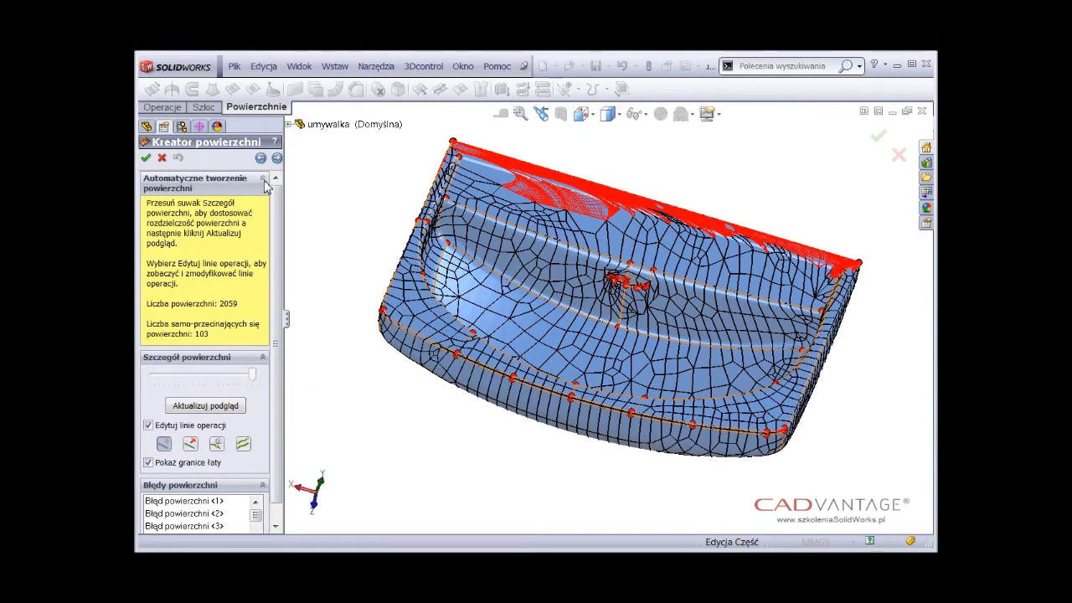
click(267, 183)
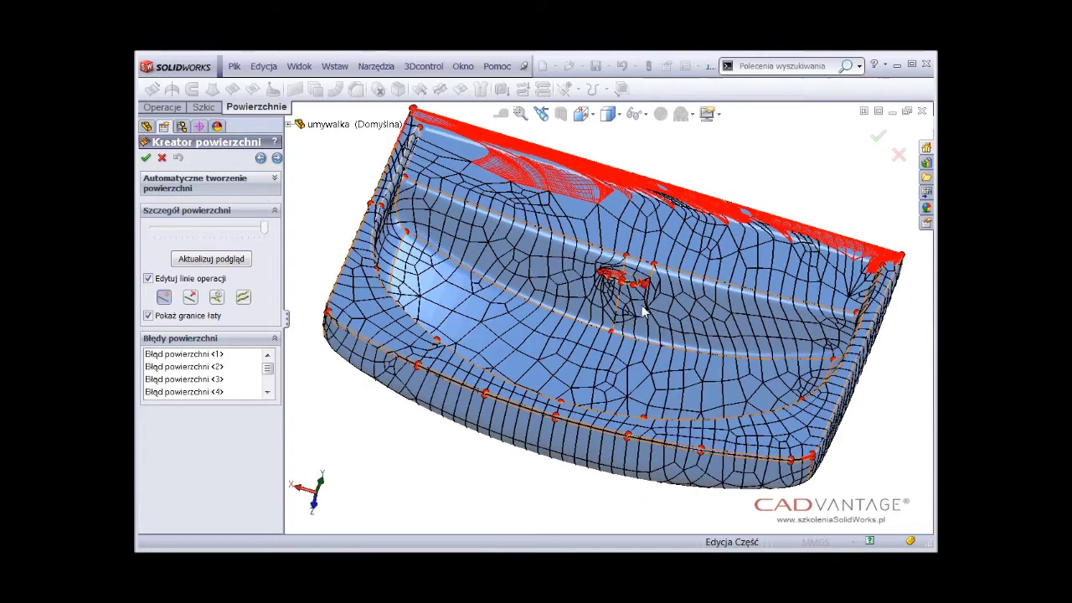
scroll(643, 311, down, 1)
scroll(641, 308, down, 1)
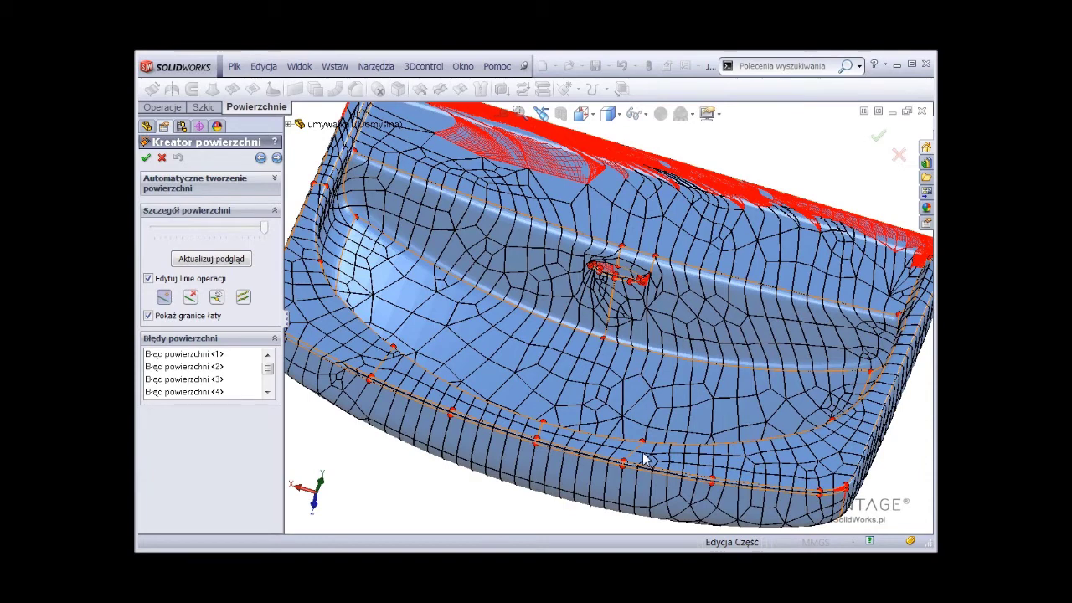
click(190, 298)
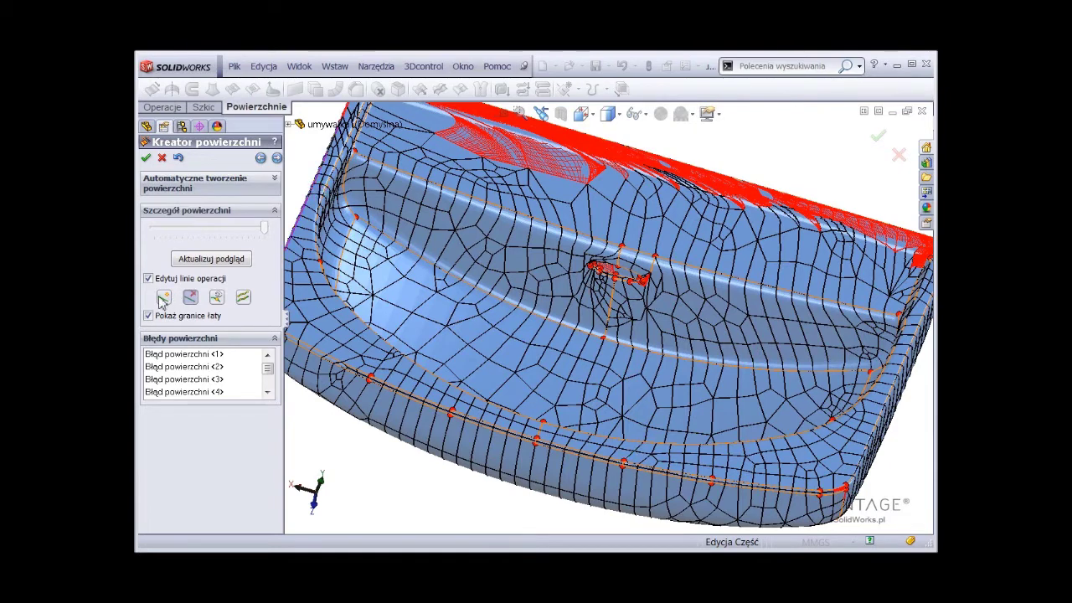
- Add a feature line from the front rim to the drain and regenerate with Aktualizuj podgląd
click(163, 297)
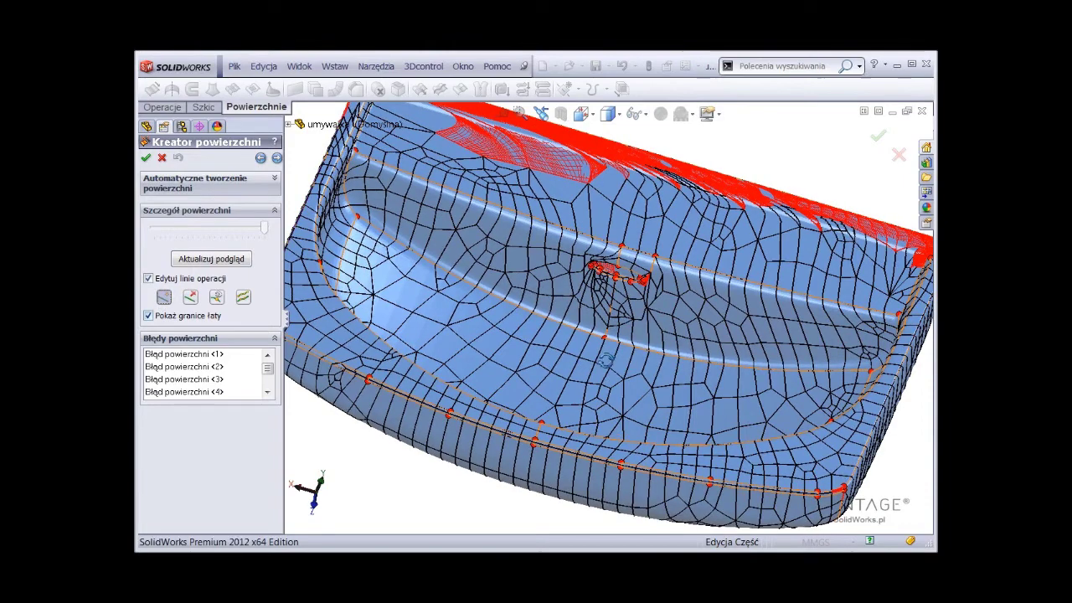
mouse_move(622, 326)
middle_down()
mouse_move(605, 369)
mouse_move(615, 326)
middle_up()
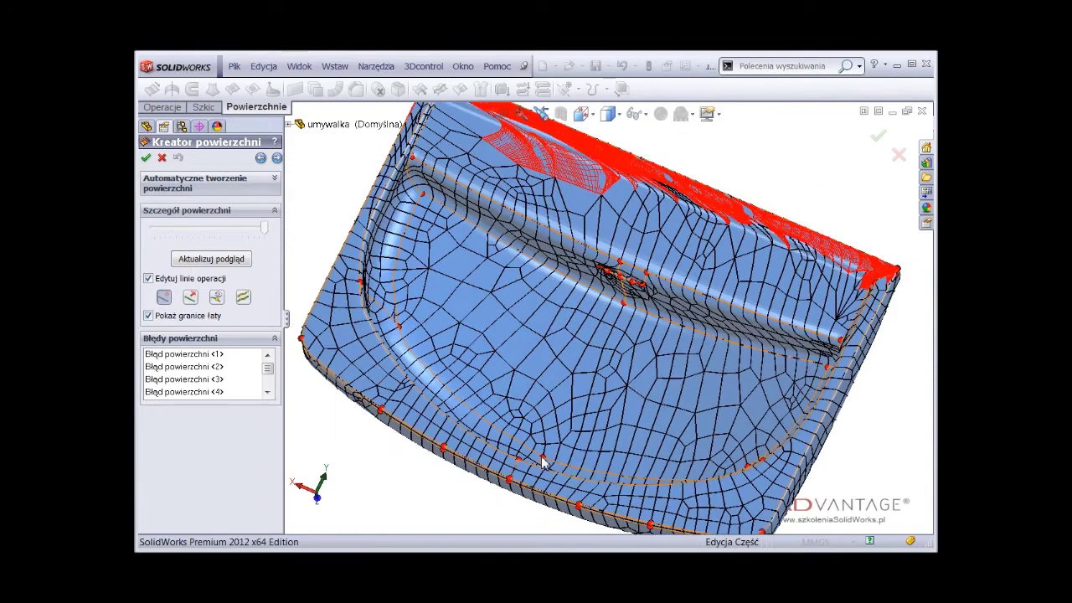
click(545, 454)
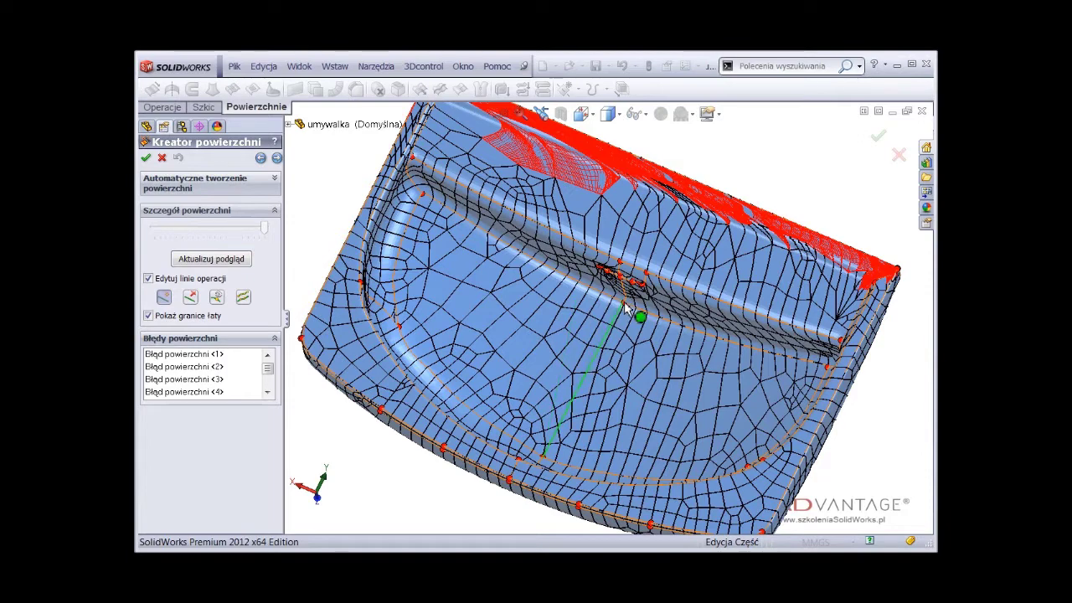
click(624, 303)
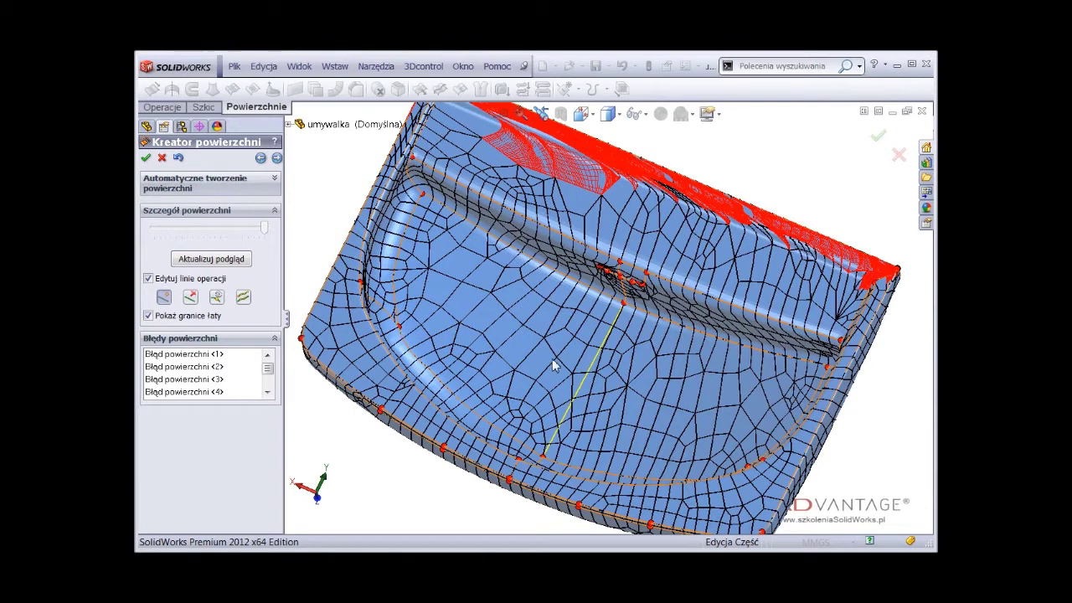
click(276, 157)
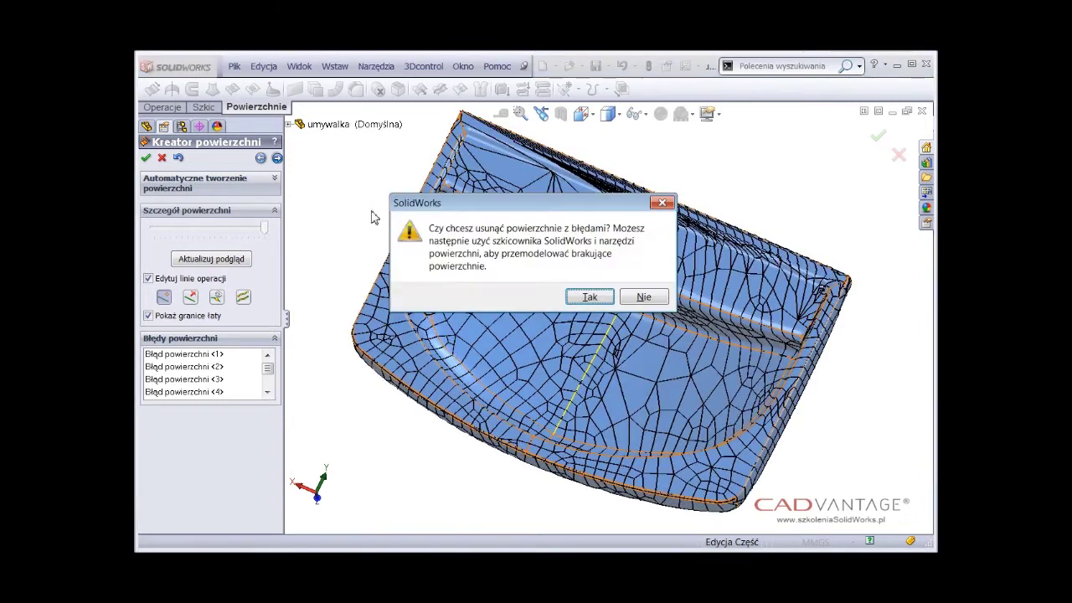
- Accept deleting the faulty surfaces with Tak and finish the surface wizard
click(589, 301)
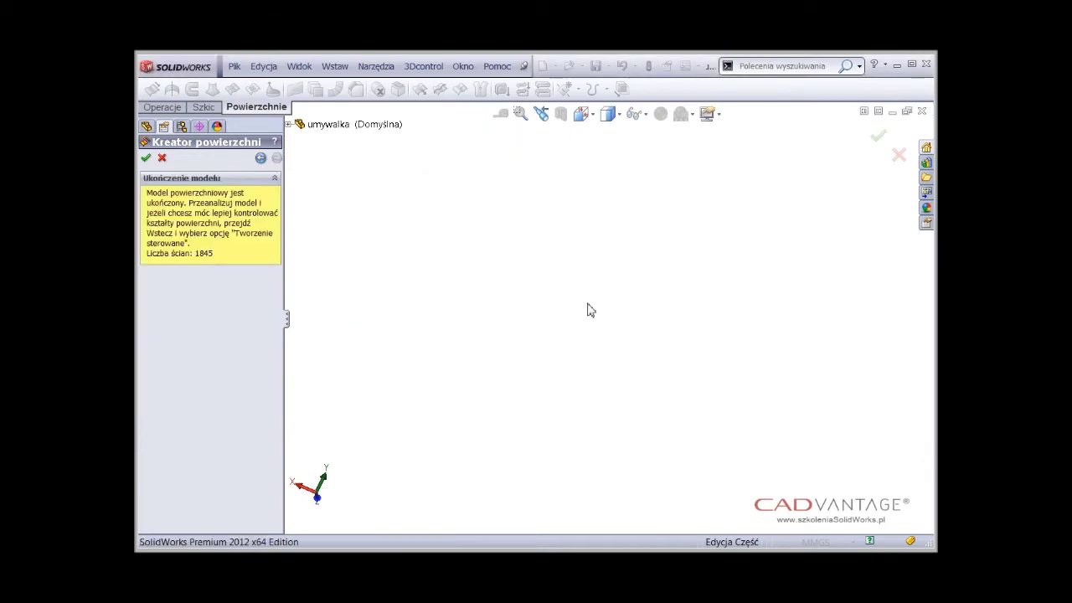
click(145, 158)
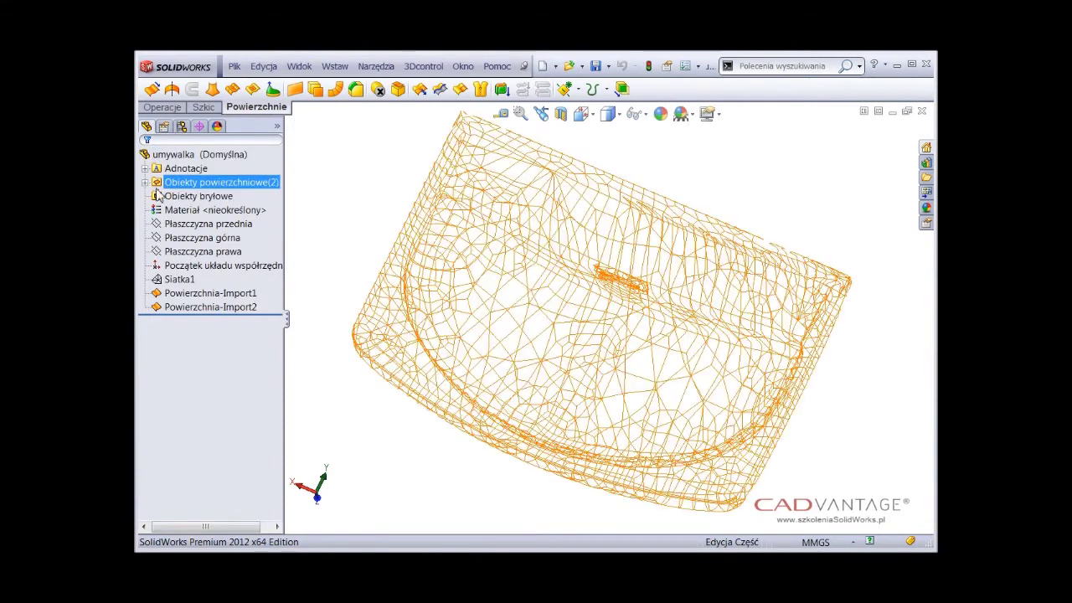
- Delete the Powierzchnia-Import2 surface body with Usuń obiekt
click(144, 182)
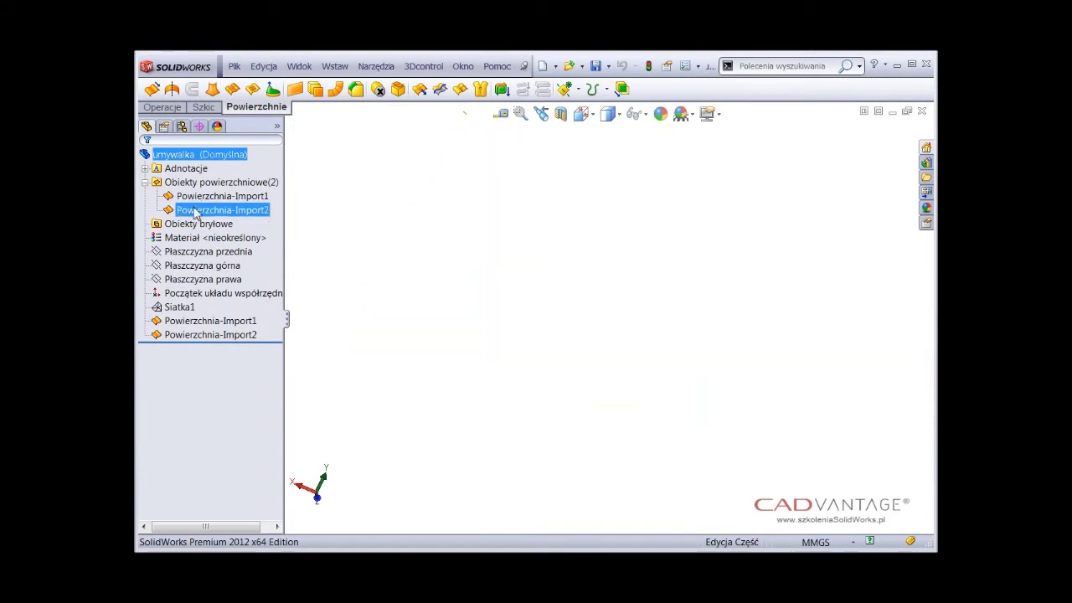
right_click(194, 214)
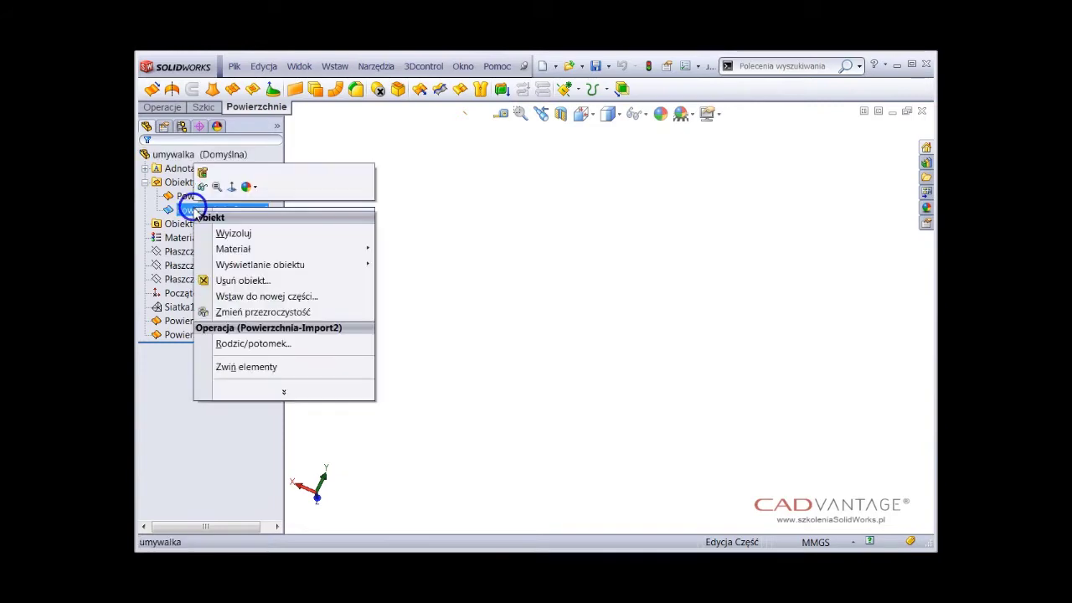
click(245, 280)
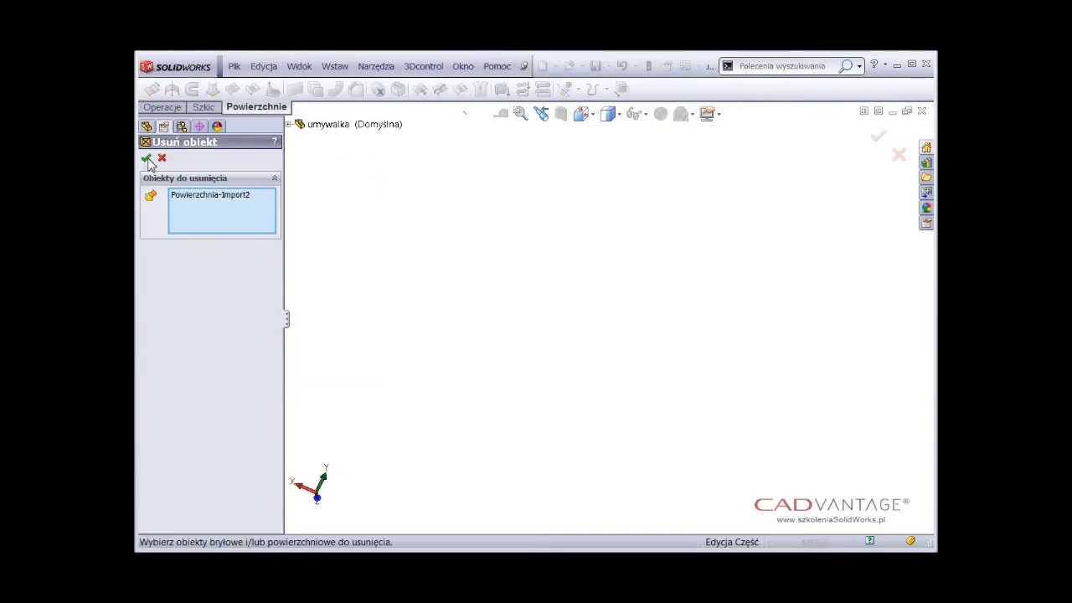
click(147, 156)
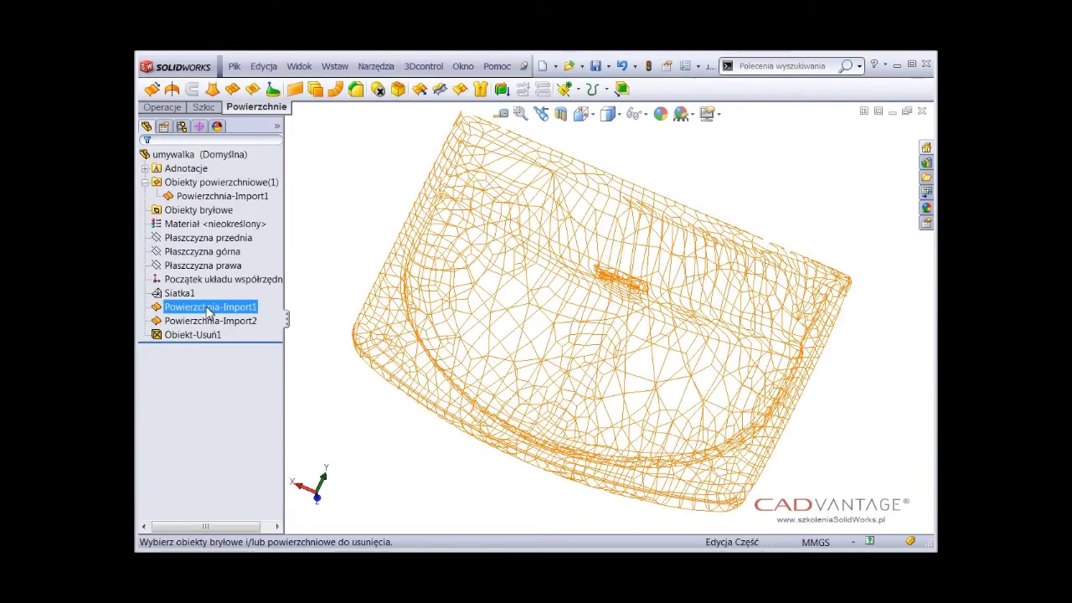
- Hide the remaining Powierzchnia-Import1 surface body
click(198, 198)
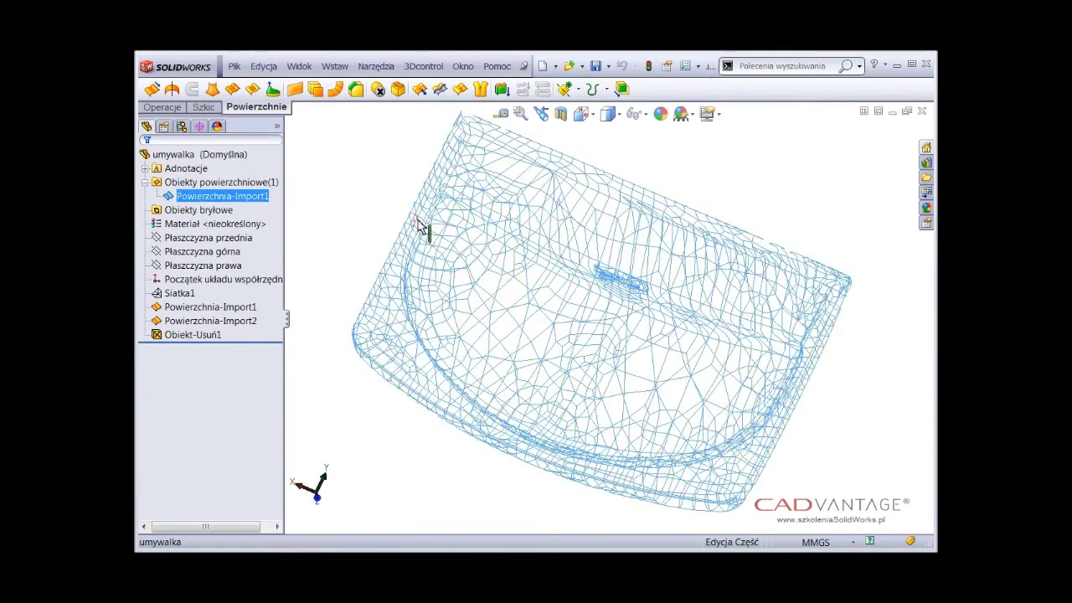
click(239, 198)
click(250, 178)
- Undo and make Powierzchnia-Import1 visible again with nothing selected
key(ctrl+z)
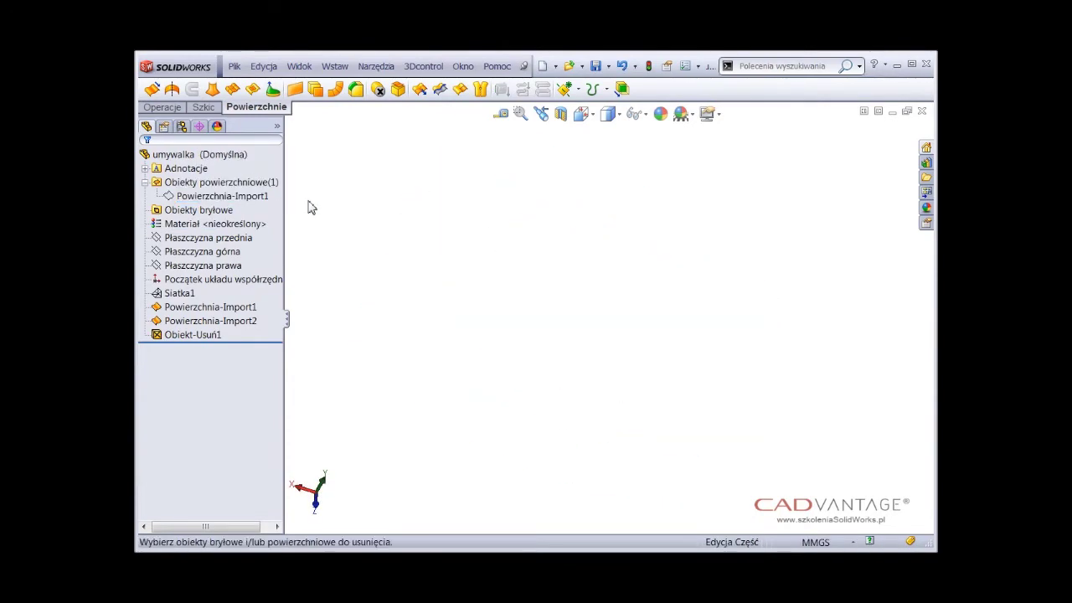
click(248, 199)
click(256, 178)
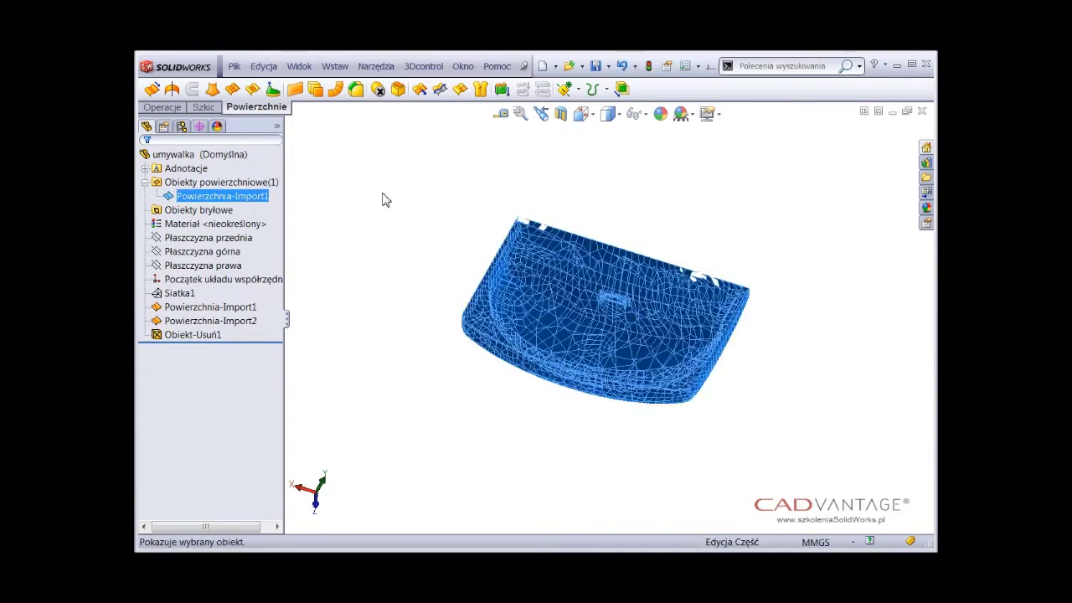
click(383, 201)
- Display the surface shaded with edges and inspect its underside and top
click(610, 113)
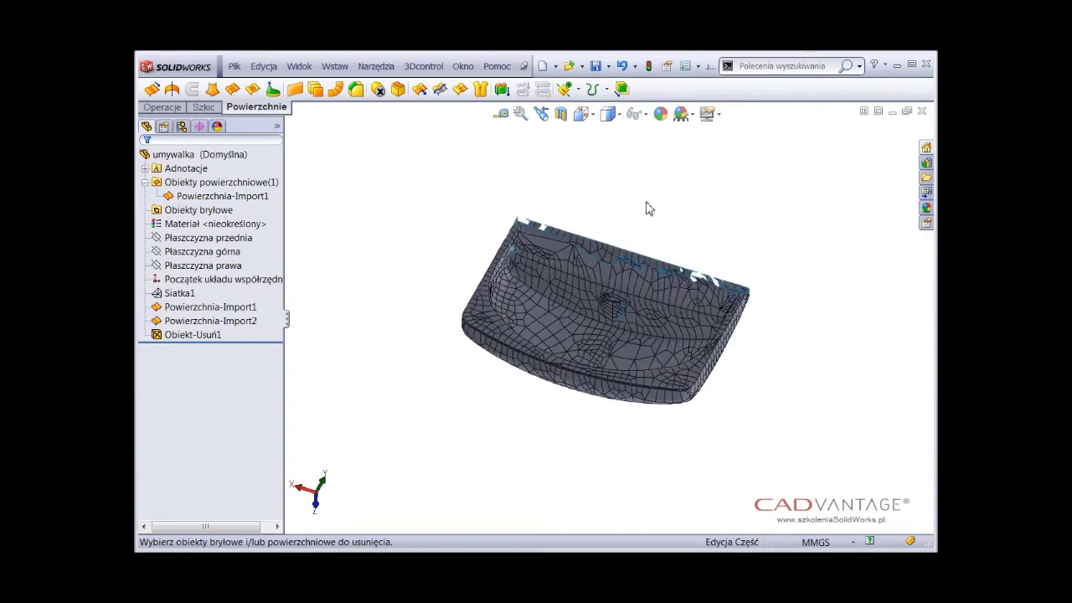
scroll(658, 363, down, 2)
scroll(681, 378, down, 2)
scroll(681, 378, down, 2)
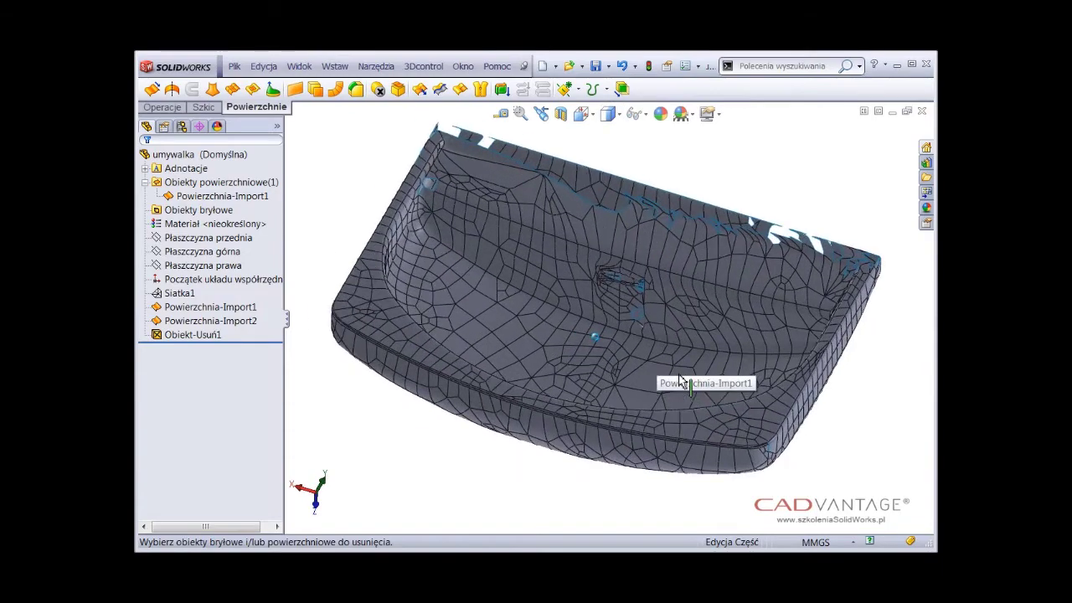
scroll(680, 382, down, 2)
key(Down)
key(Down)
key(Down)
key(Down)
key(Down)
key(Down)
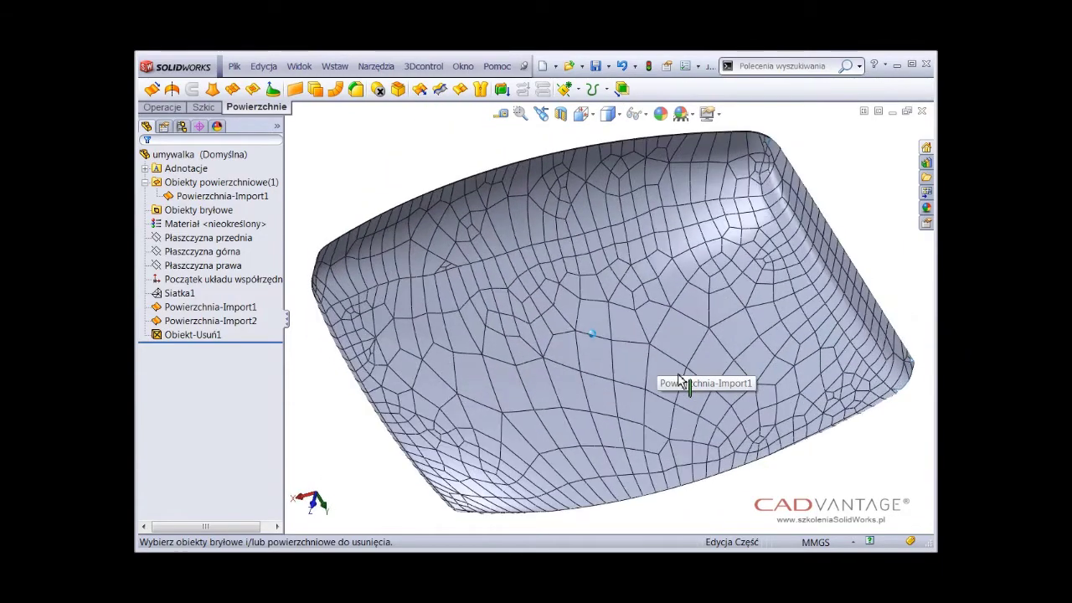
key(Down)
key(Down)
key(Down)
key(Down)
key(Down)
key(Down)
key(Down)
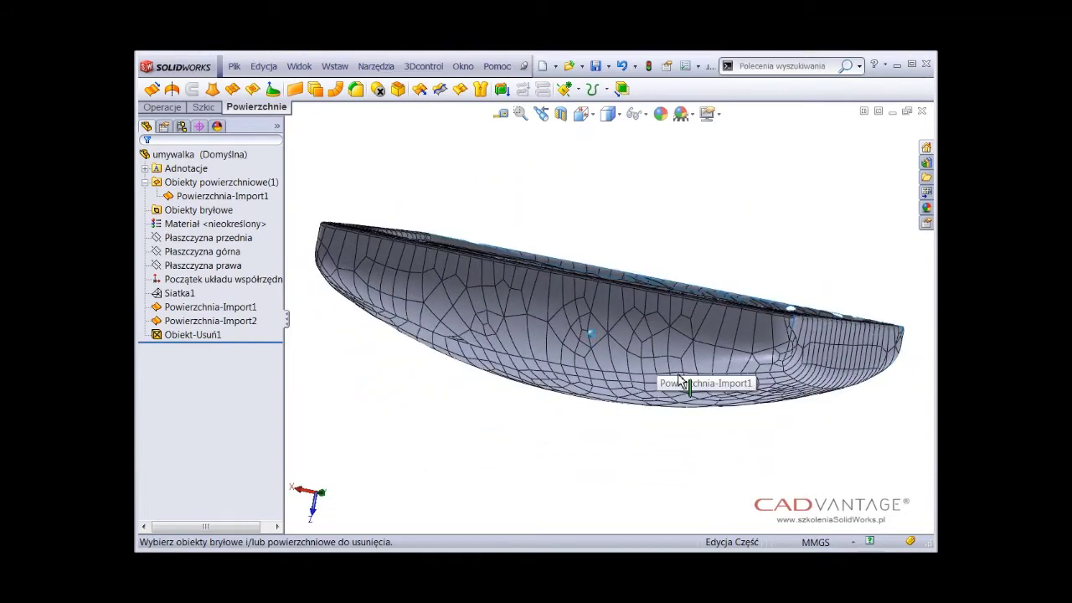
key(Down)
key(Down)
key(Down)
key(Down)
key(Down)
key(Down)
key(Down)
key(Down)
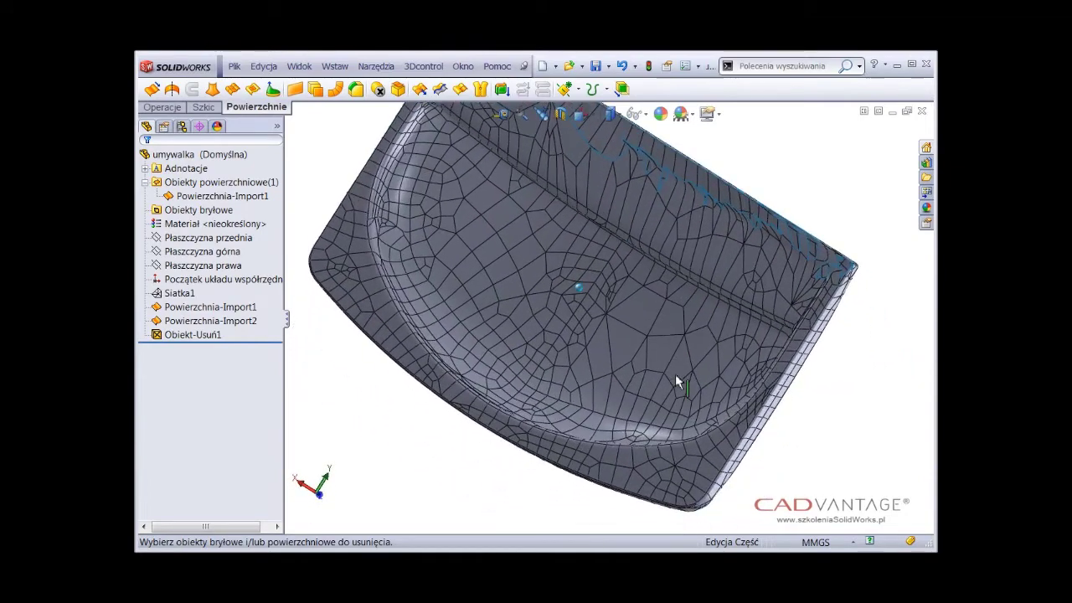
click(372, 66)
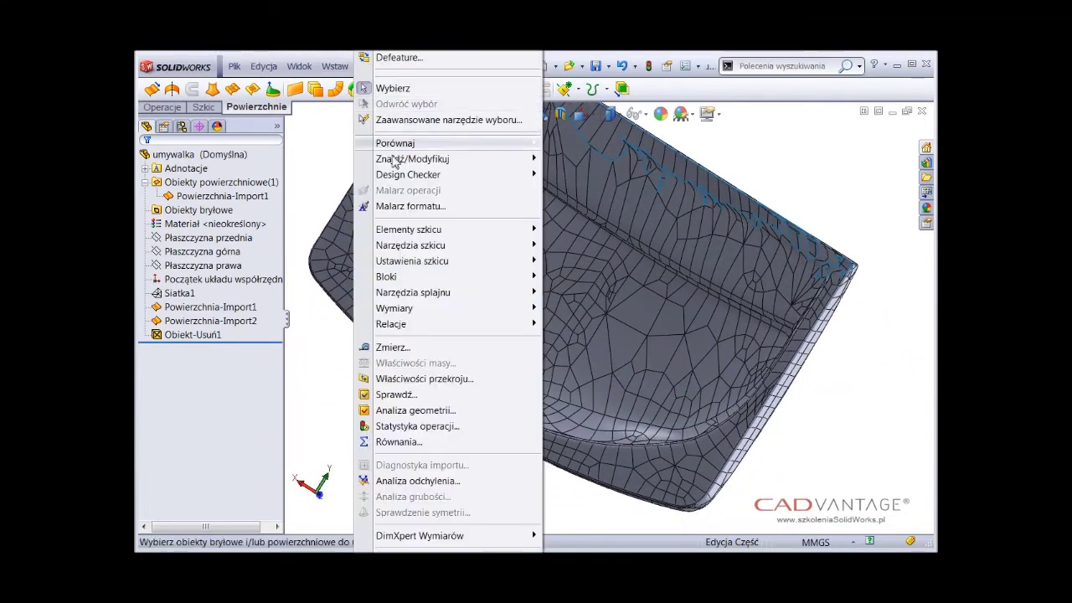
- Run the Sprawdź check, locate each face-face intersection on the model, then close it
click(410, 395)
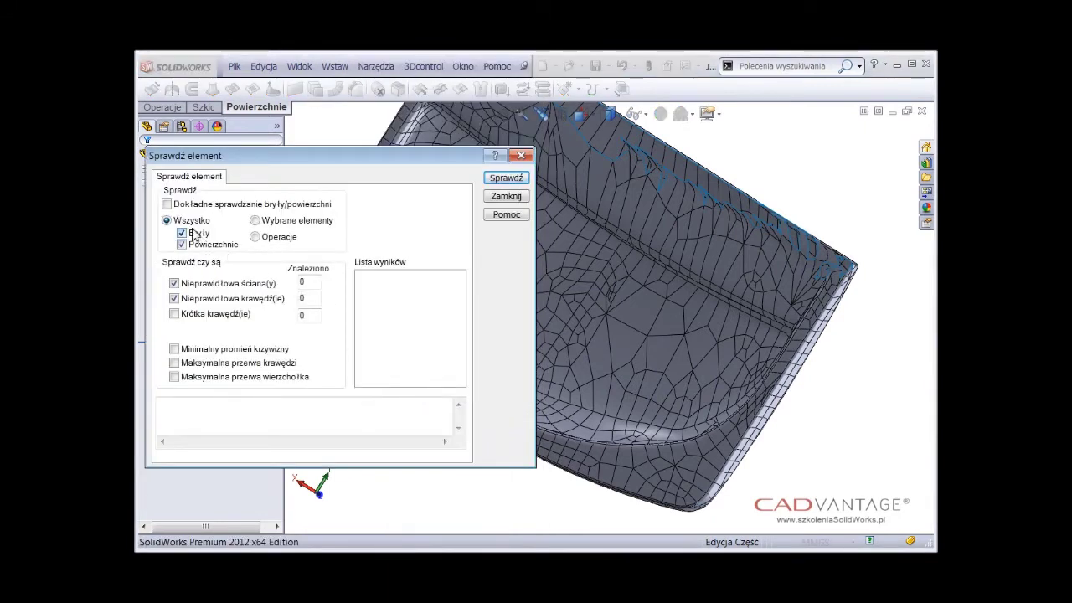
click(516, 179)
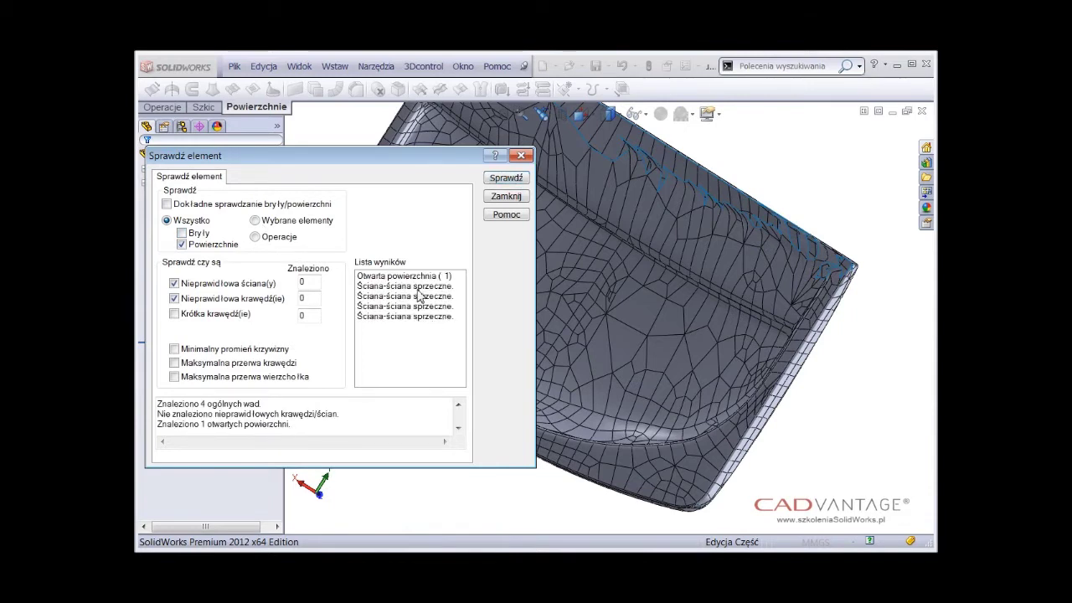
click(420, 286)
click(421, 297)
click(420, 307)
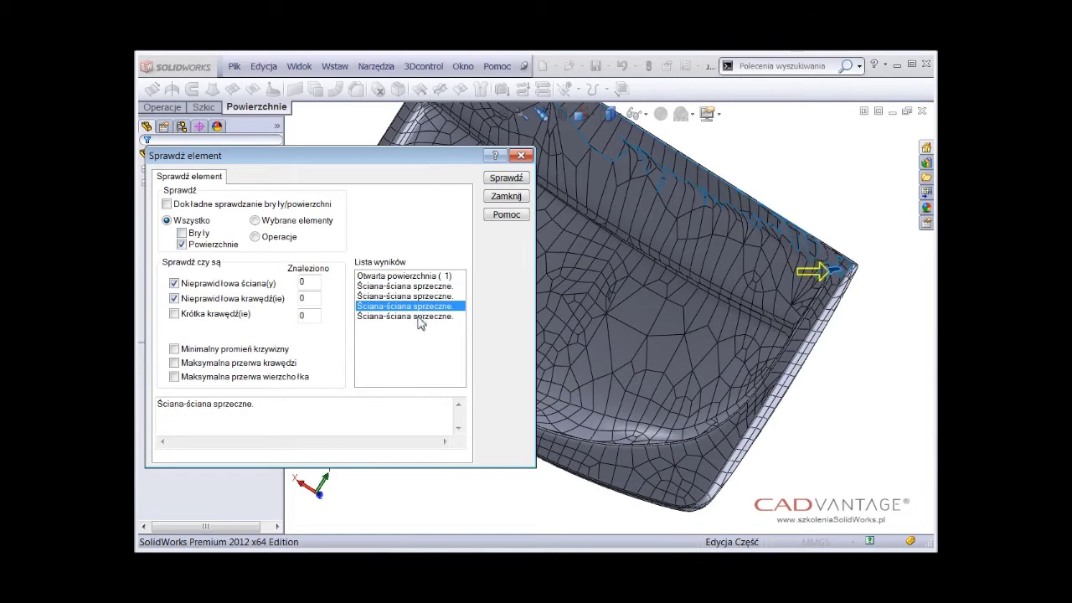
click(420, 317)
click(418, 307)
click(412, 286)
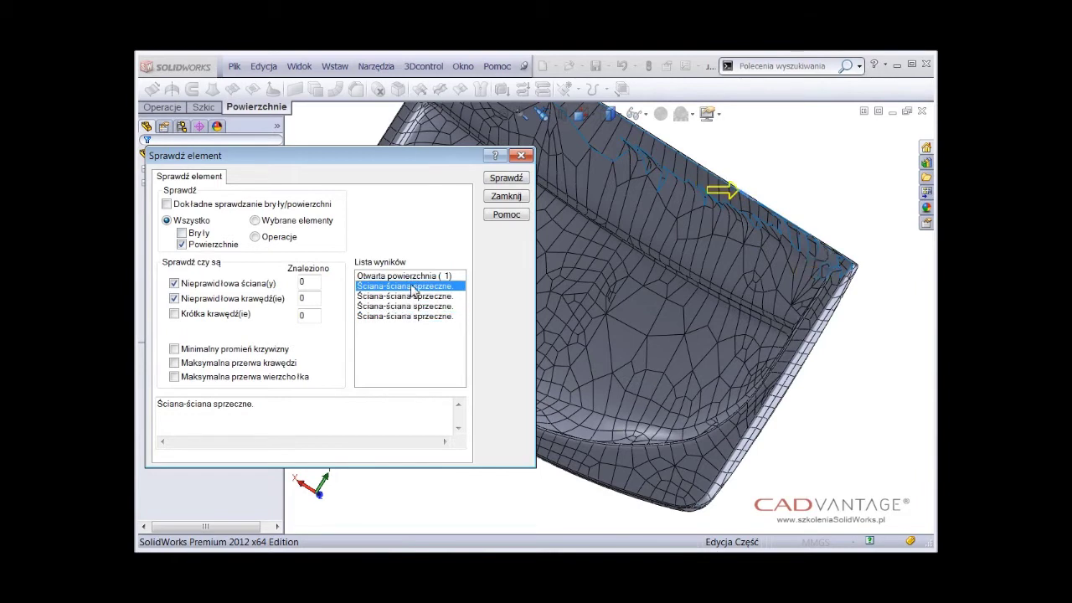
click(506, 196)
middle_drag(748, 196, 719, 195)
- Delete six faulty small faces at the basin's ragged corner edge with Usuń ścianę
scroll(719, 196, down, 5)
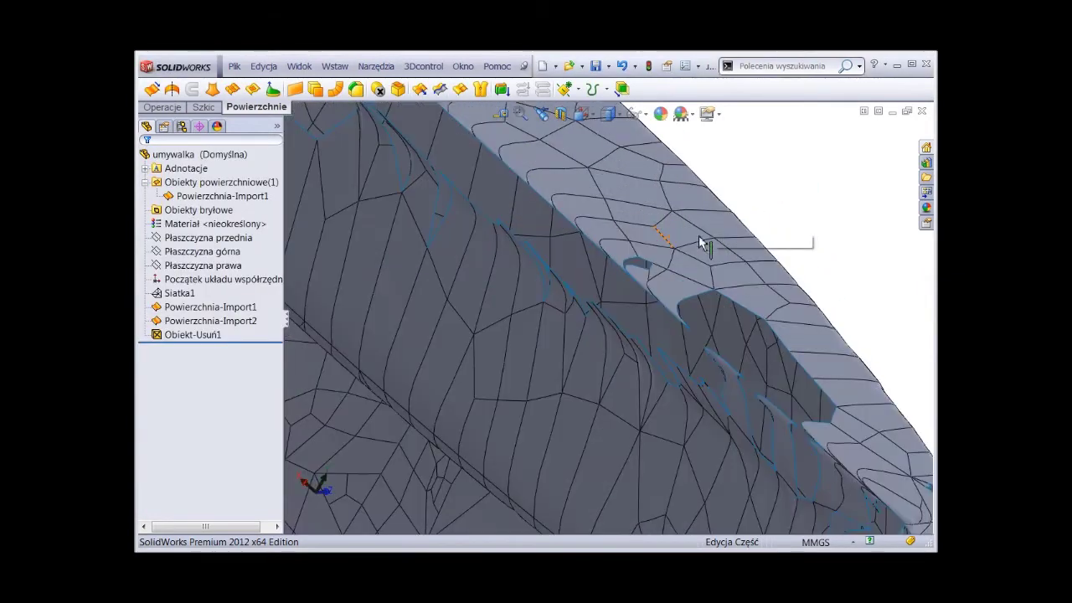
right_click(635, 280)
click(677, 344)
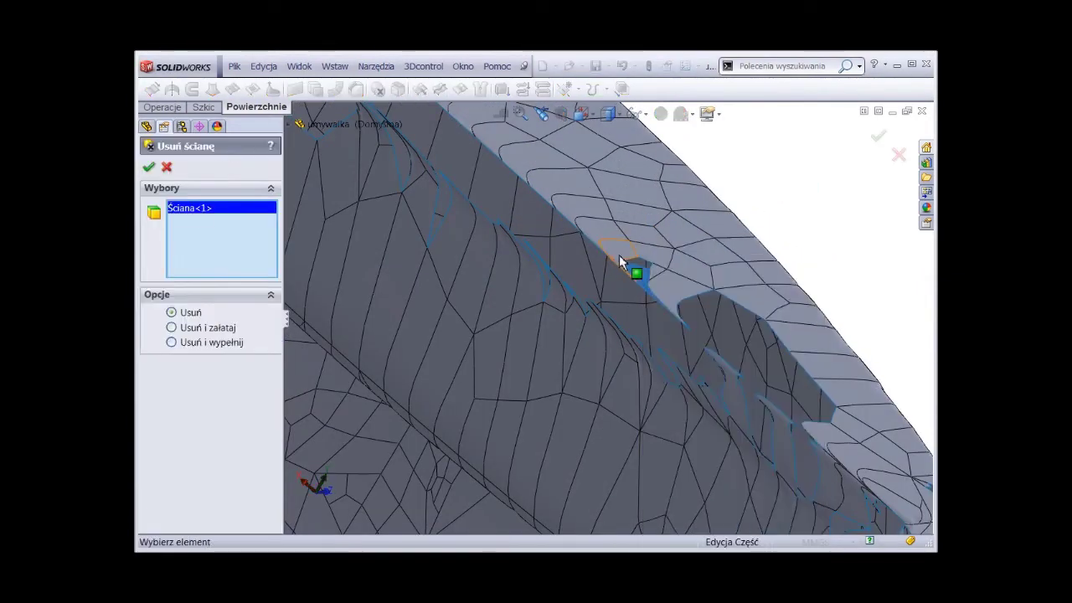
click(620, 258)
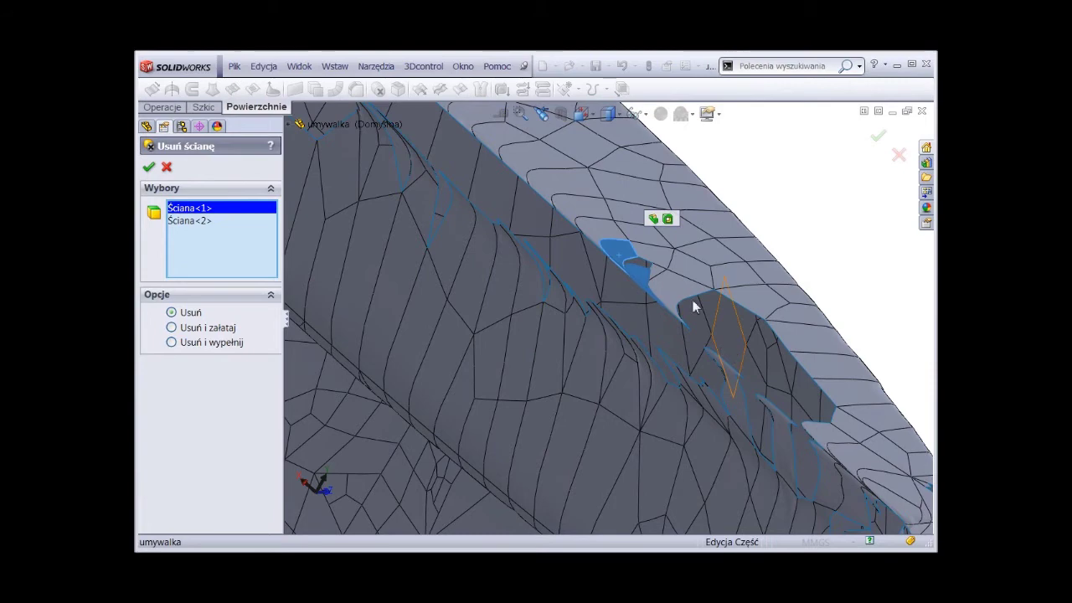
scroll(693, 300, up, 5)
mouse_move(831, 270)
middle_down()
mouse_move(805, 270)
mouse_move(818, 292)
mouse_move(779, 288)
mouse_move(698, 313)
middle_up()
click(604, 332)
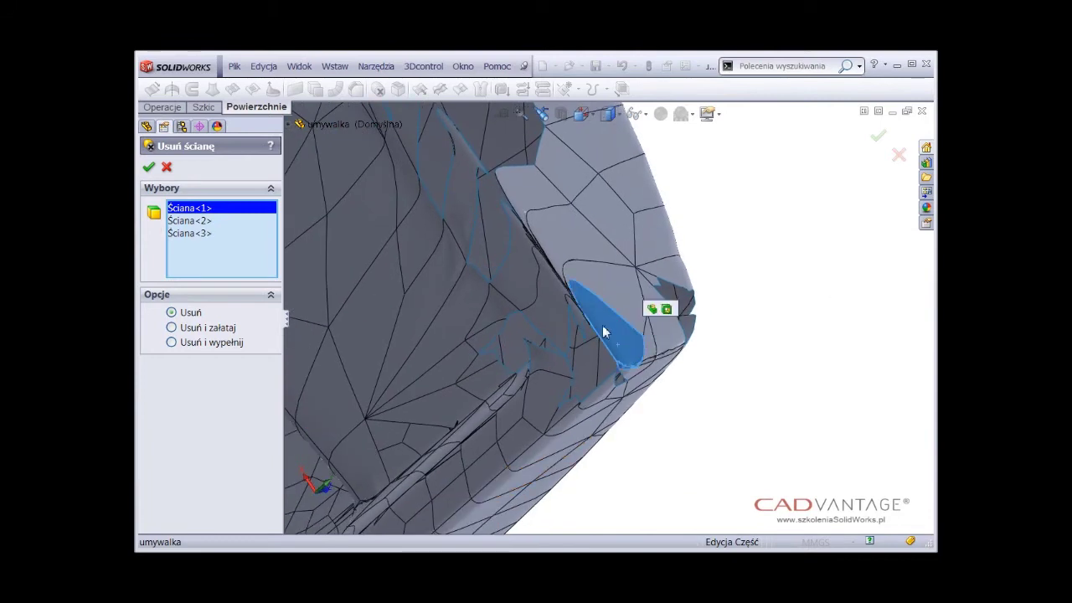
click(622, 367)
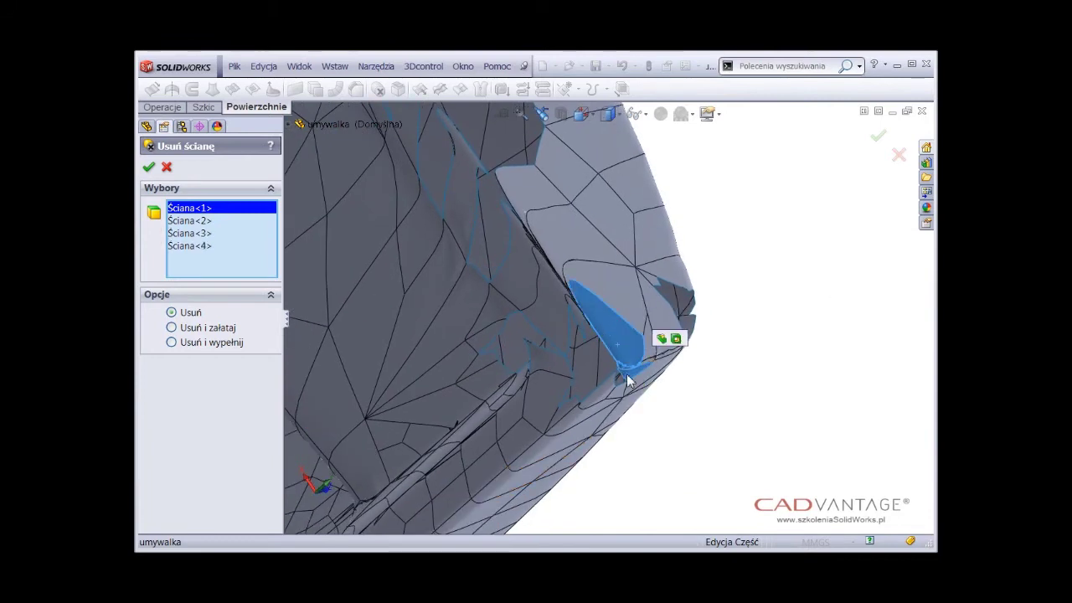
click(576, 319)
click(553, 292)
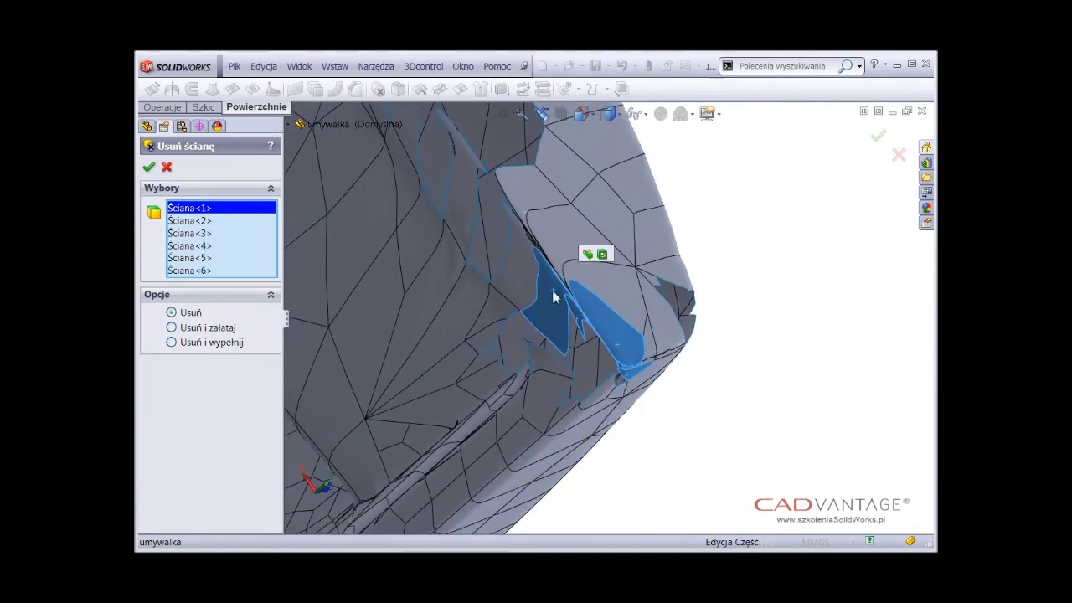
click(148, 169)
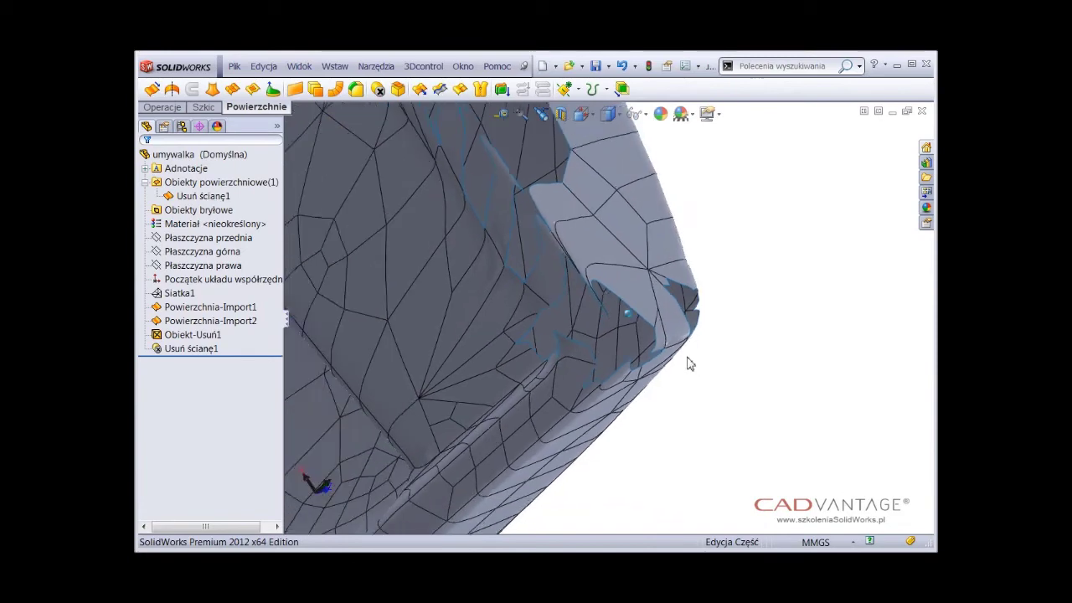
middle_drag(695, 365, 508, 184)
- Rerun Sprawdź to confirm no invalid faces or edges, only one open surface
click(376, 66)
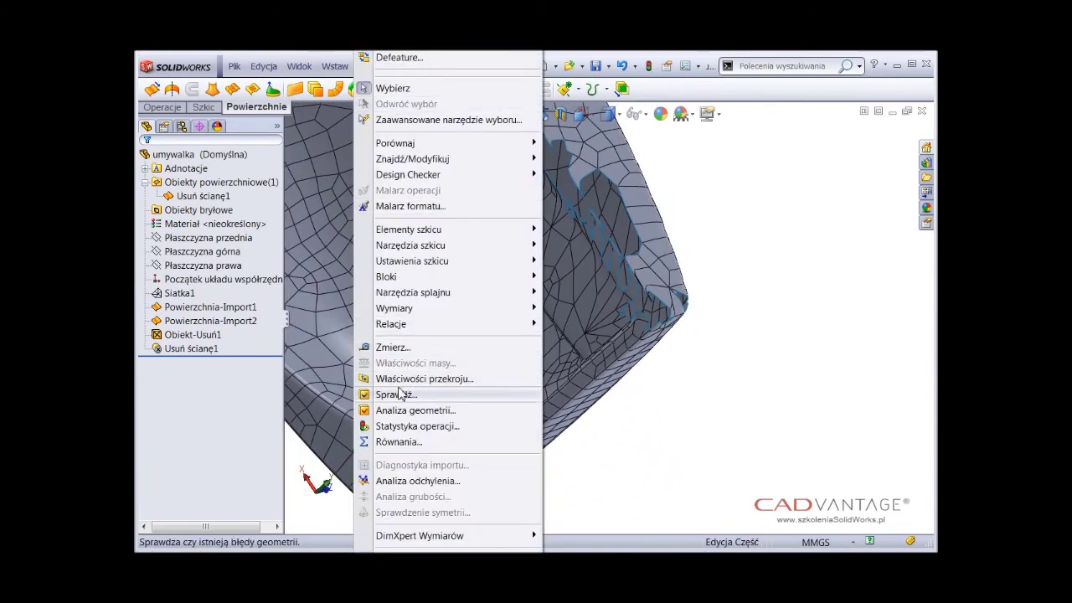
click(401, 394)
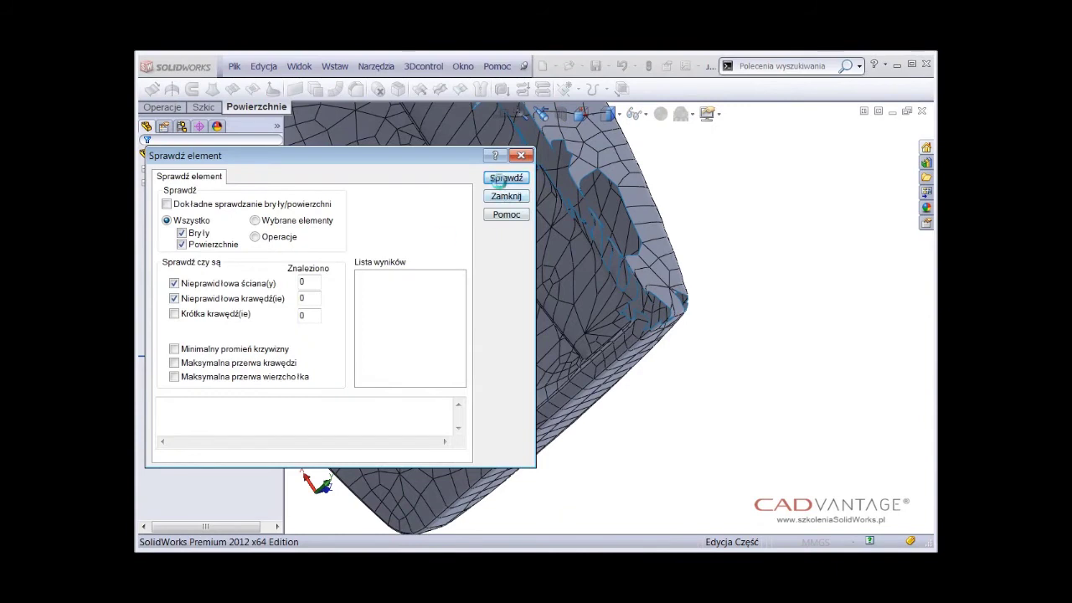
click(505, 178)
click(502, 197)
middle_drag(813, 288, 667, 287)
- Switch Powierzchnia-Import1 to plain Shaded display and orbit to a tilted top-down view of the basin
click(617, 113)
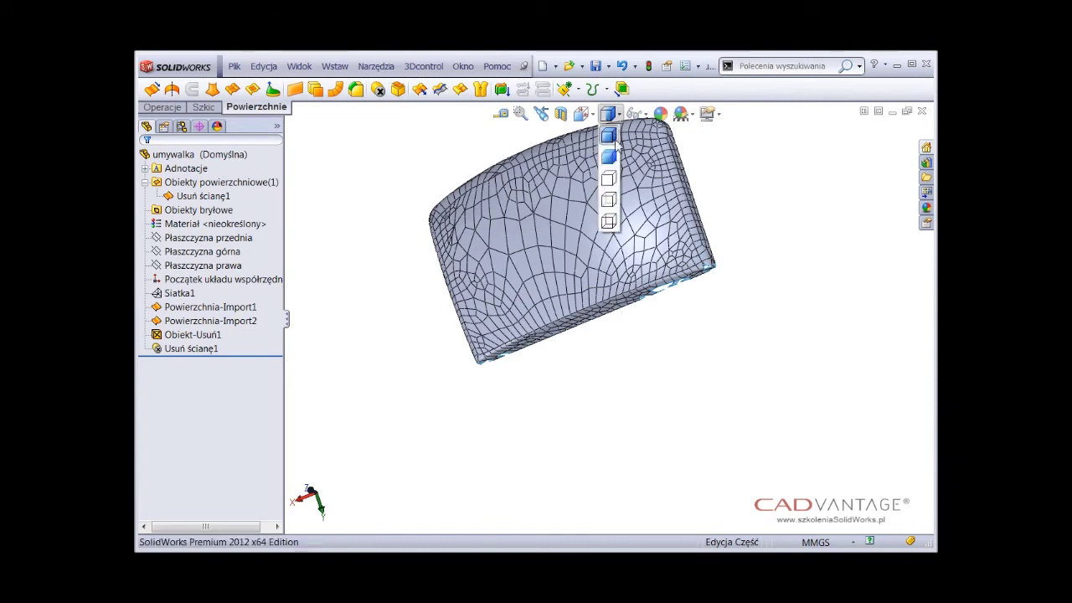
click(608, 157)
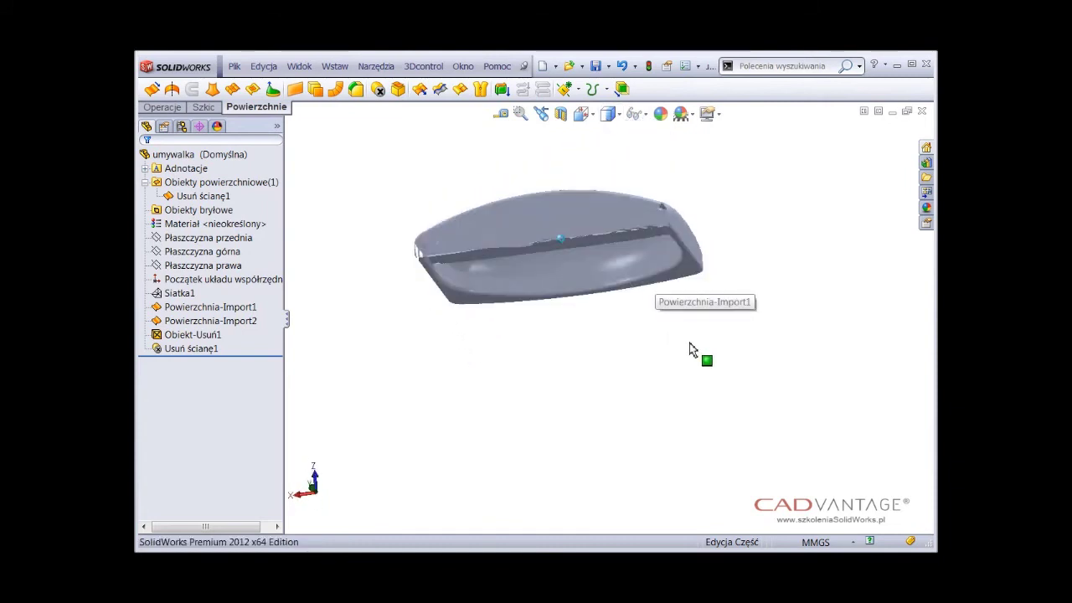
mouse_move(690, 349)
middle_down()
mouse_move(739, 245)
mouse_move(708, 204)
middle_up()
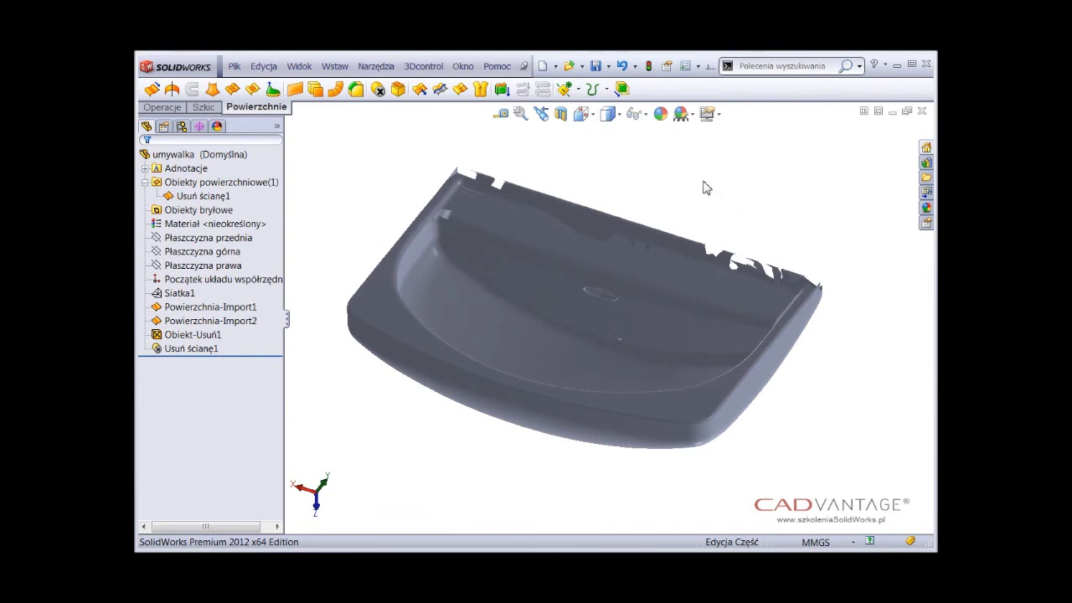